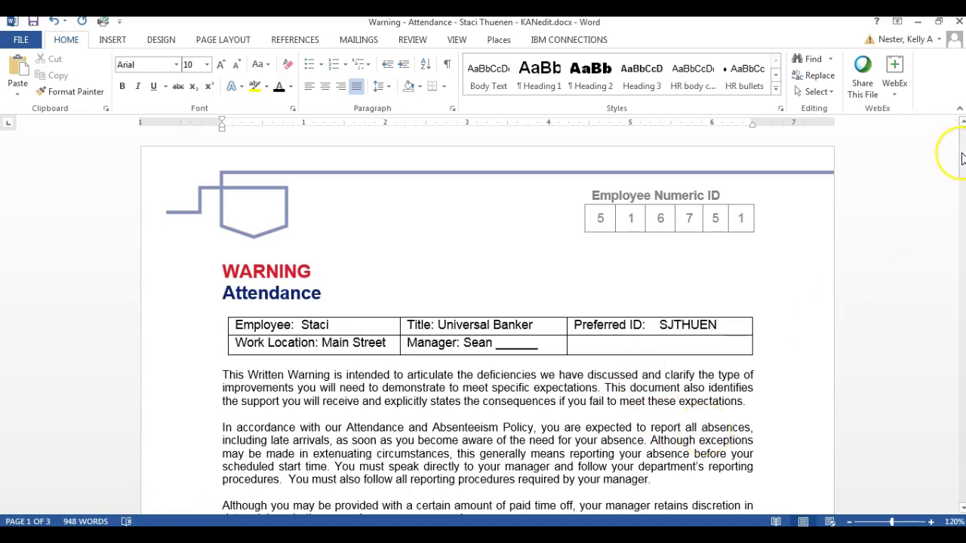
Step: Review the attendance warning's policy paragraph, the at-will employment paragraph and the incentive ineligibility sections
drag(960, 157, 962, 158)
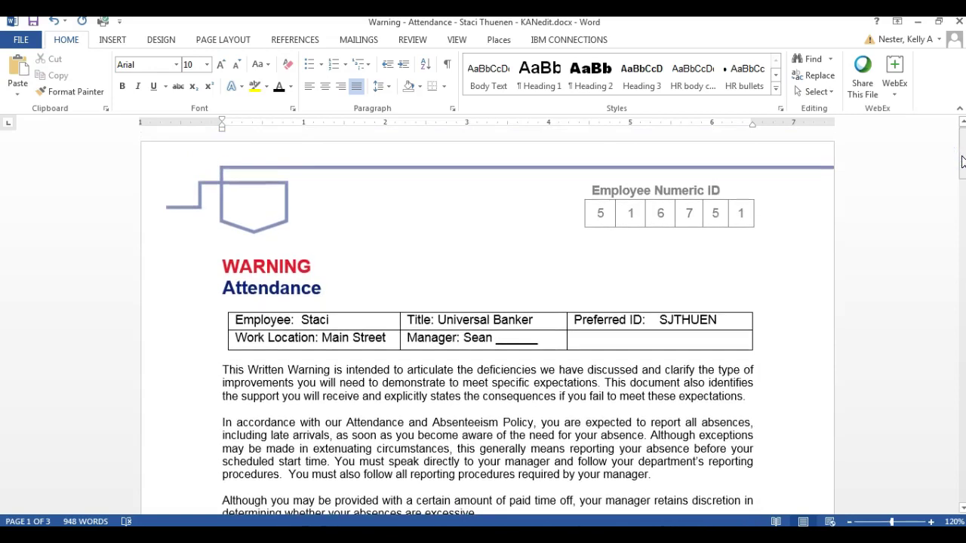
drag(960, 157, 960, 178)
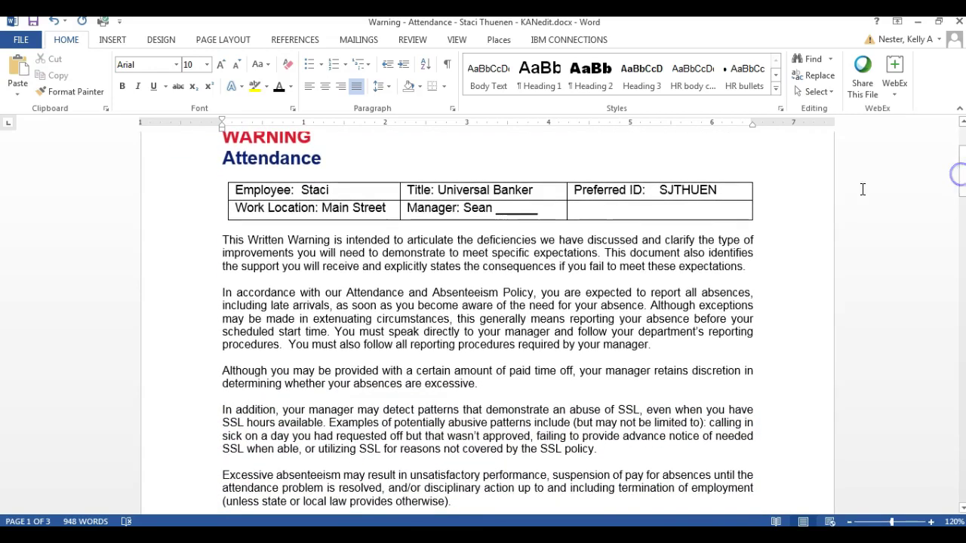
click(170, 302)
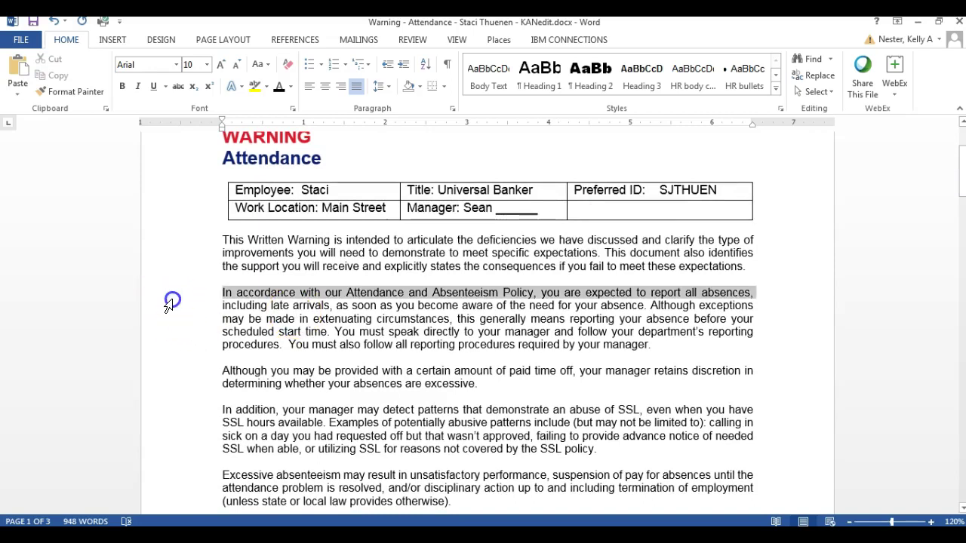
drag(170, 302, 165, 351)
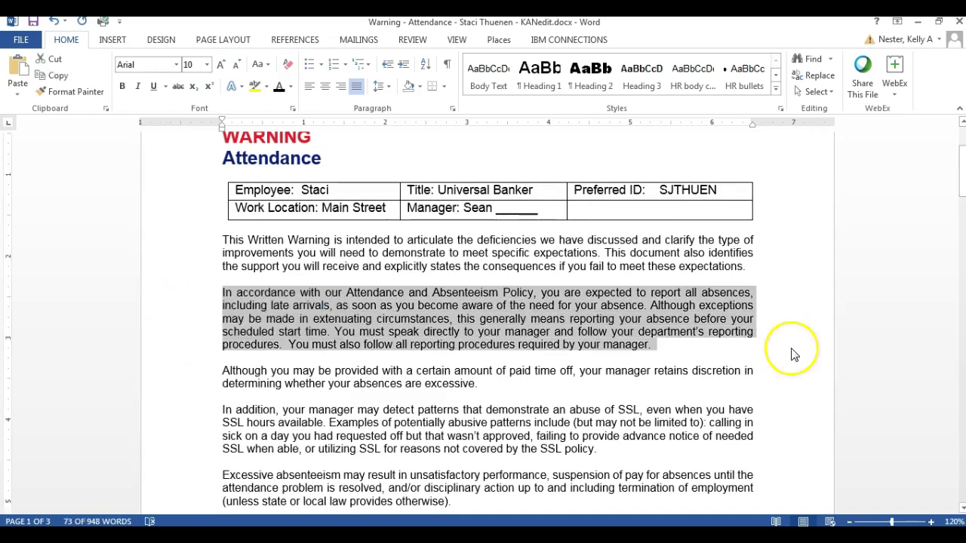
drag(961, 193, 962, 336)
drag(159, 228, 157, 394)
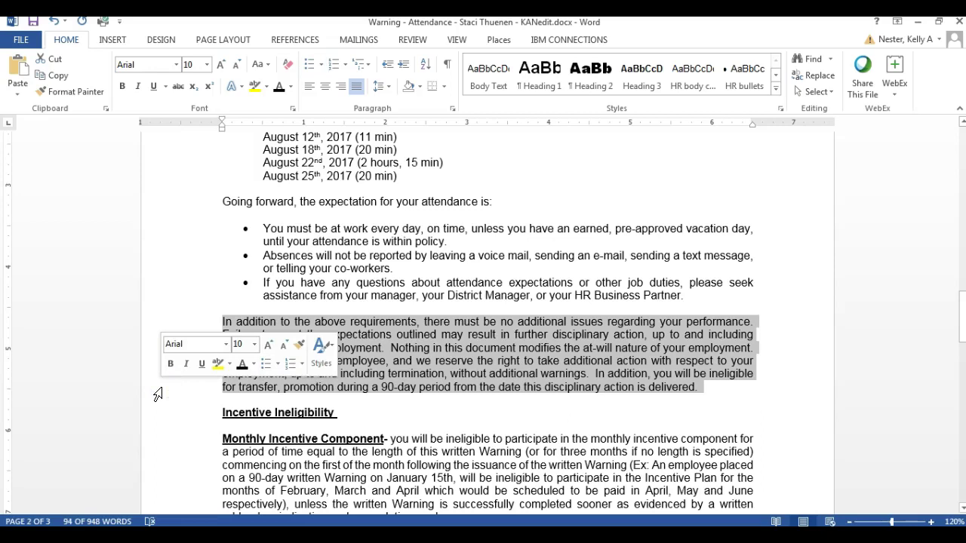
drag(959, 313, 959, 351)
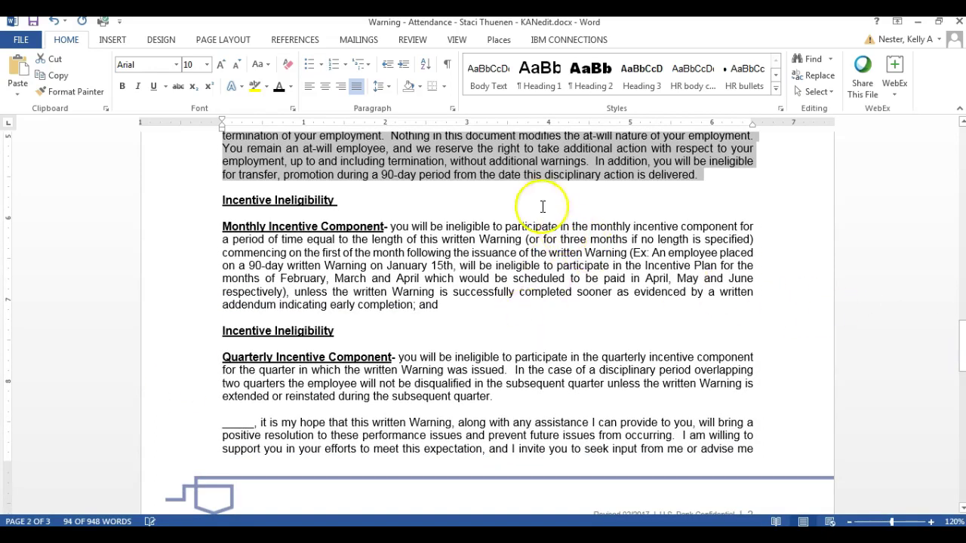
Step: Format the absence dates from April 24th to August 24th, 2017 as a bulleted list and reduce its indent by two levels
drag(963, 364, 948, 231)
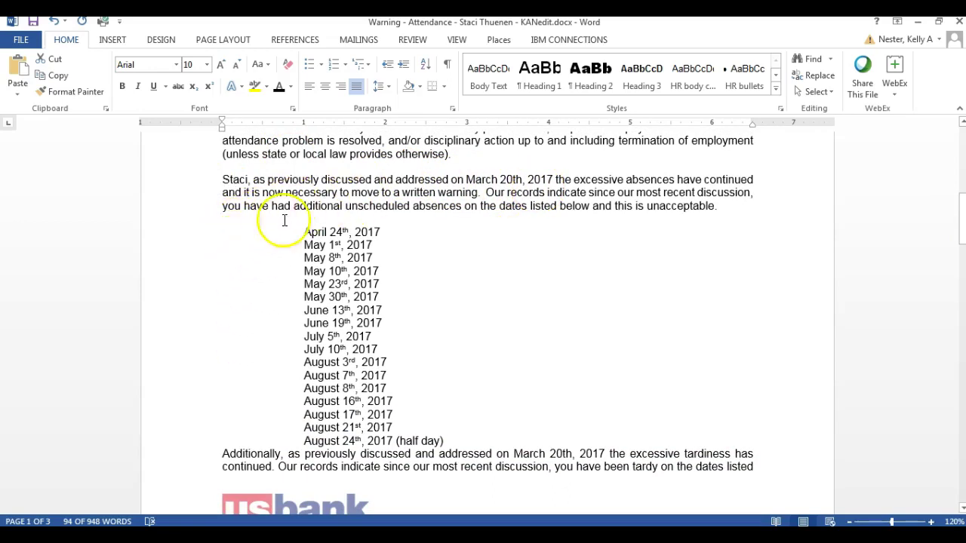
drag(304, 231, 445, 437)
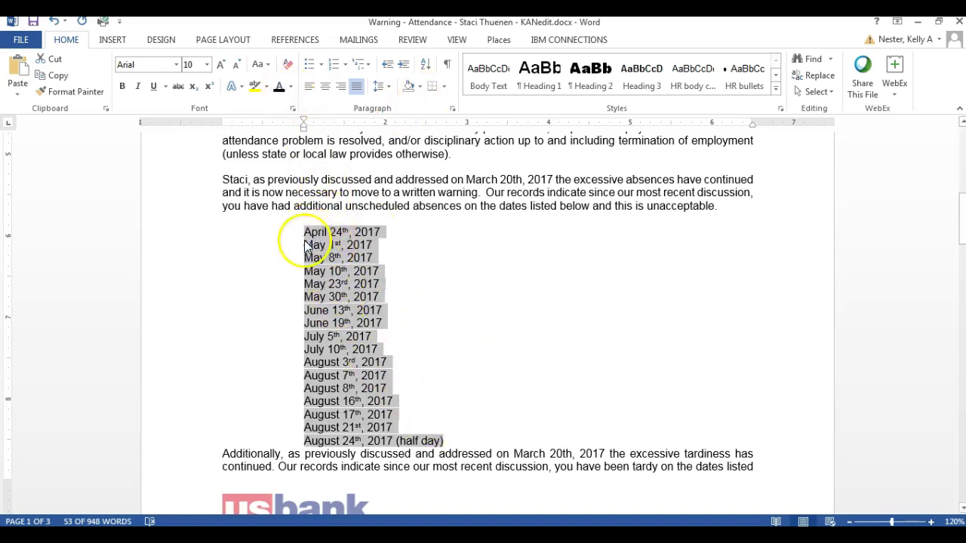
click(309, 65)
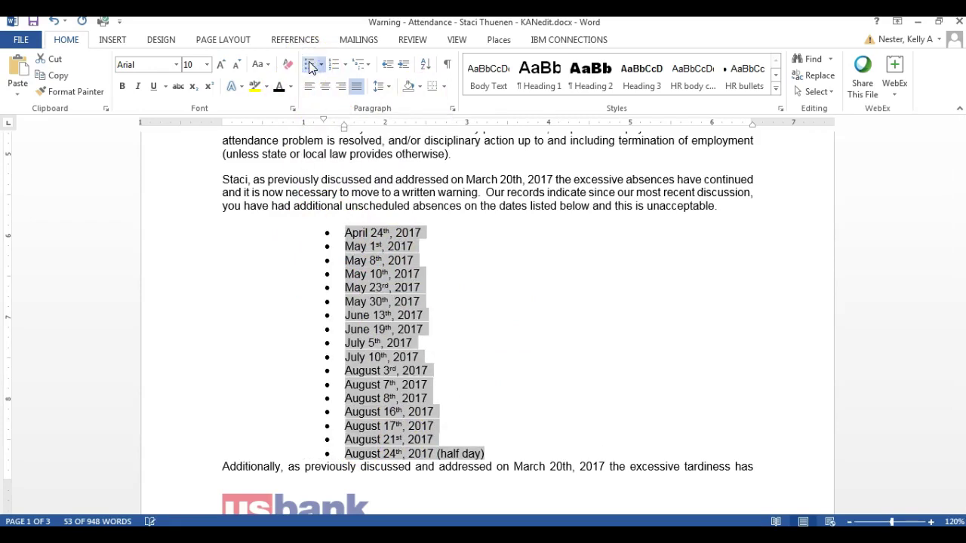
click(389, 67)
click(390, 67)
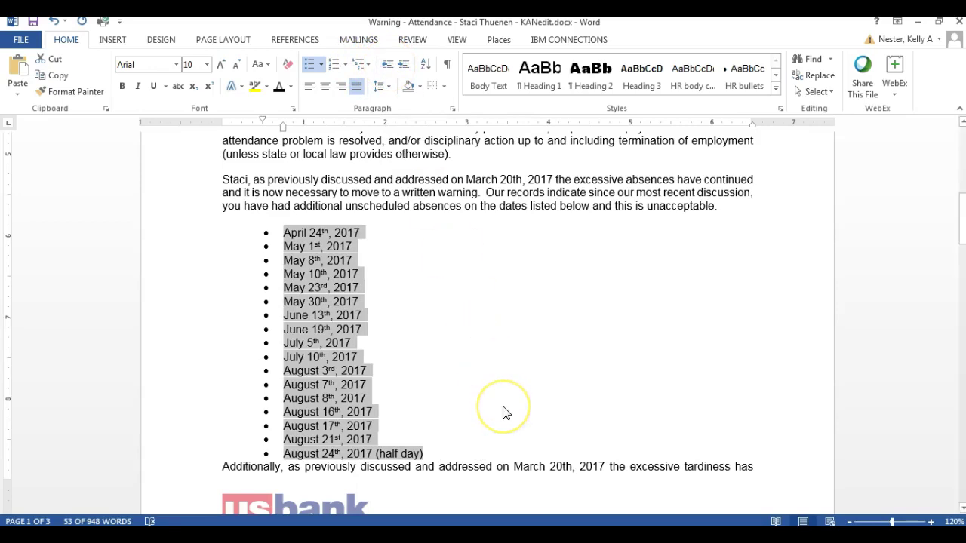
Step: Insert a page break before the paragraph starting "Additionally, as previously discussed"
click(225, 466)
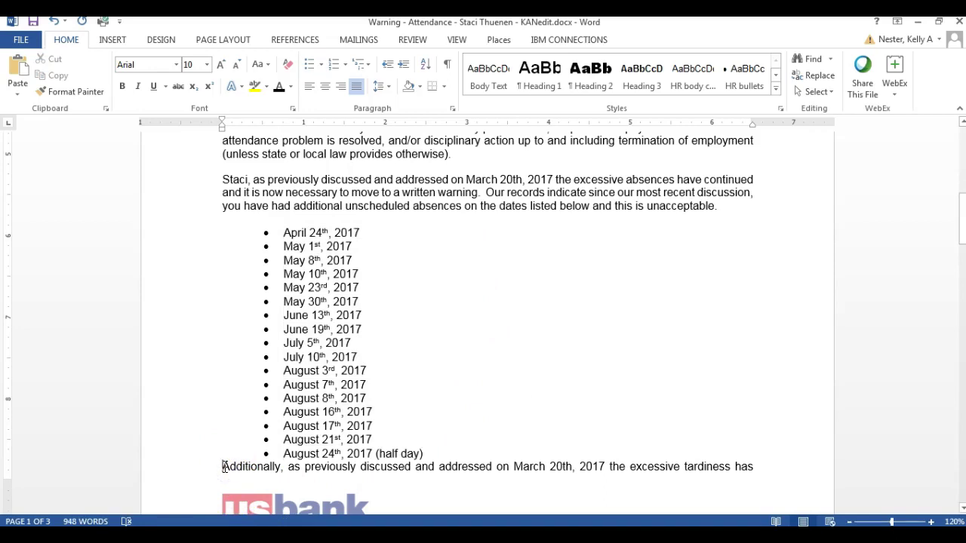
key(ctrl+Return)
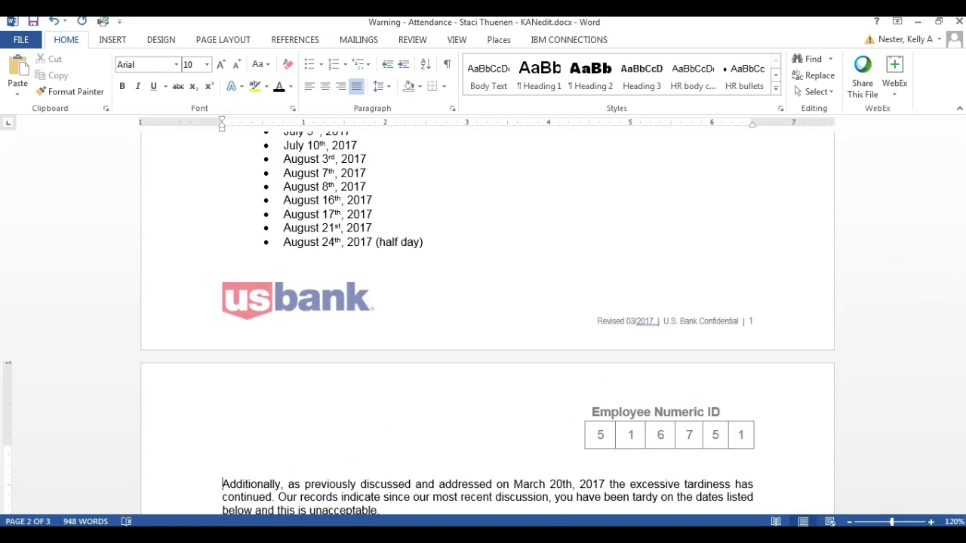
Step: Format the tardiness dates from May 9th to August 25th, 2017 as a bulleted list and reduce its indent by one level
drag(963, 254, 962, 303)
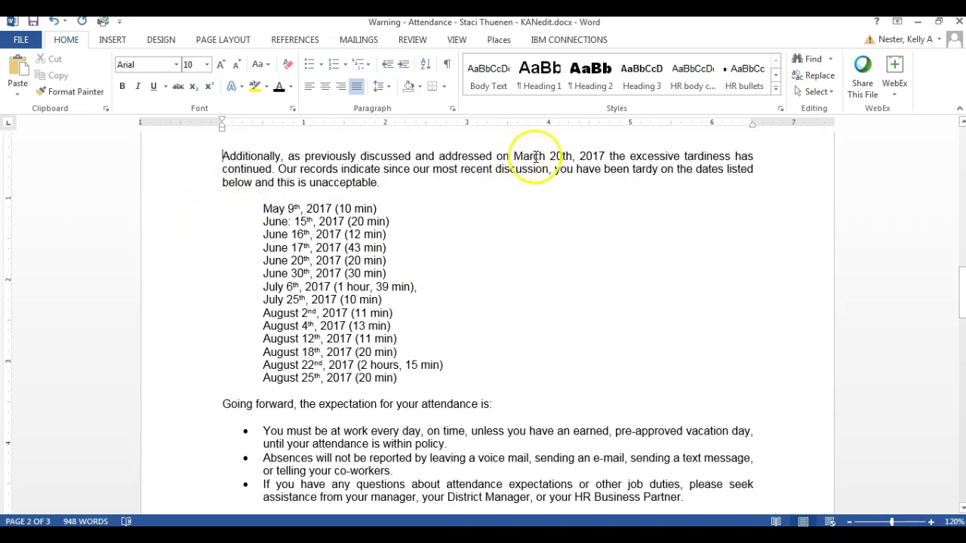
mouse_move(233, 209)
mouse_down()
mouse_move(327, 236)
mouse_move(405, 289)
mouse_move(440, 381)
mouse_up()
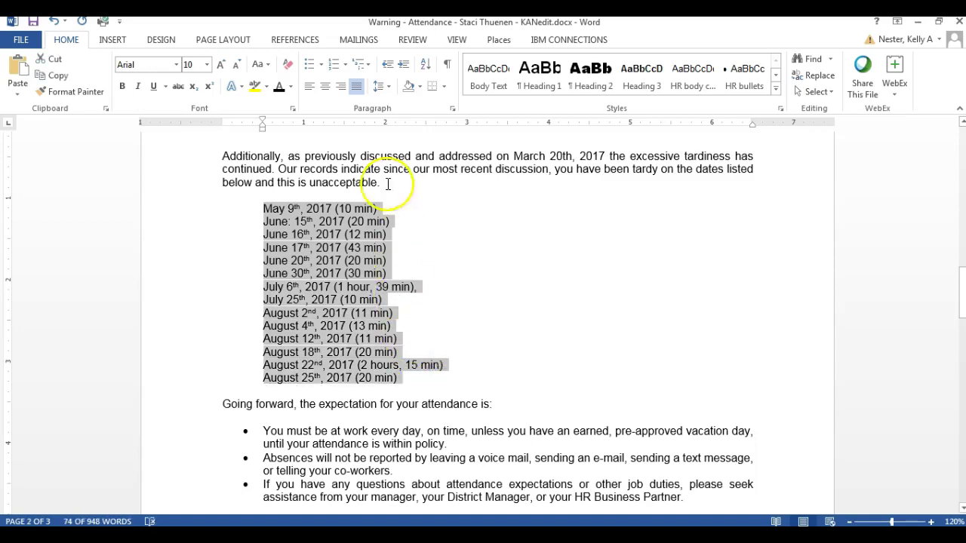
click(310, 65)
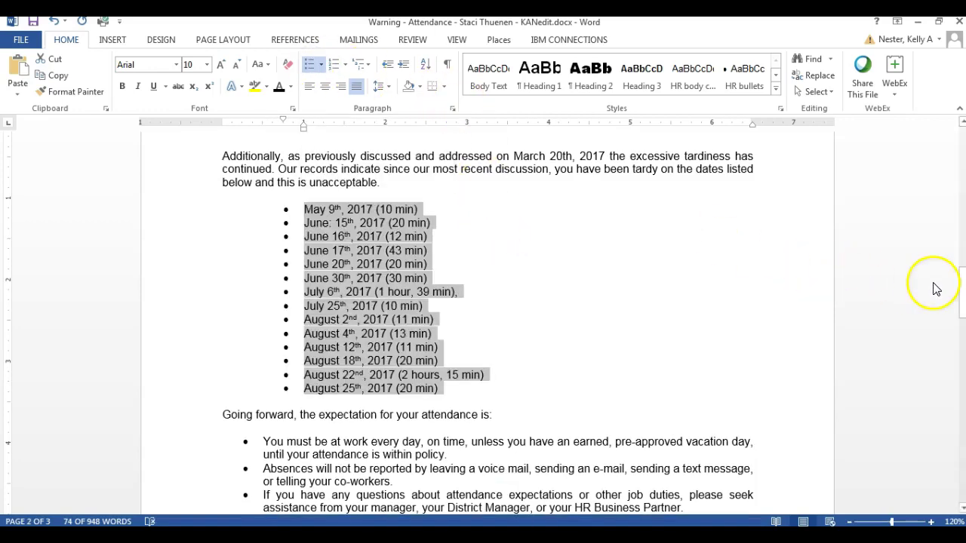
mouse_move(963, 308)
mouse_down()
mouse_move(960, 264)
mouse_move(957, 295)
mouse_up()
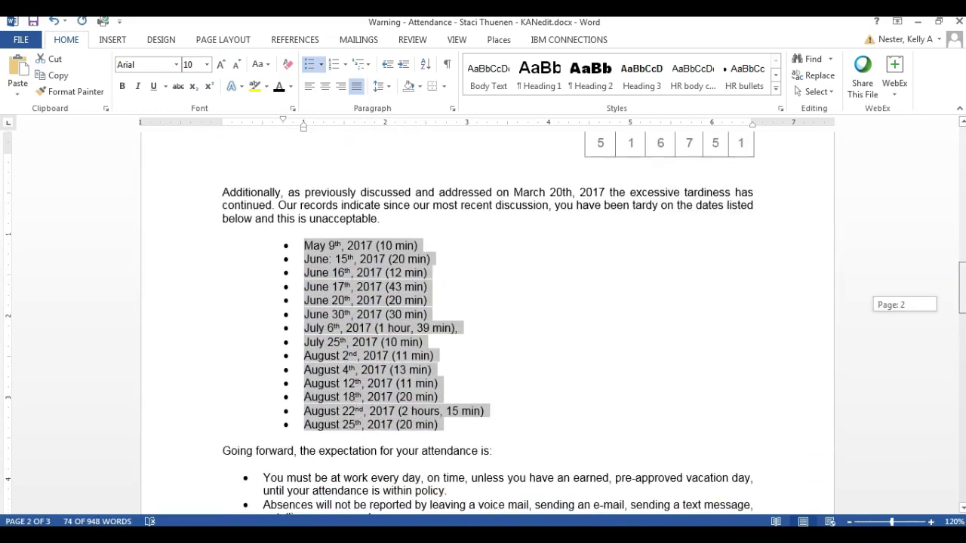
click(388, 70)
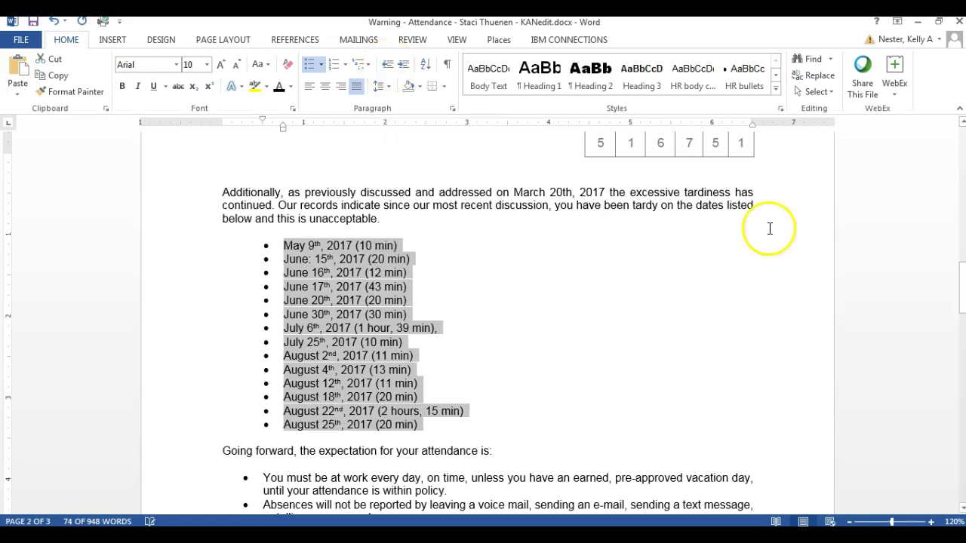
mouse_move(960, 308)
mouse_down()
mouse_move(954, 262)
mouse_move(954, 293)
mouse_up()
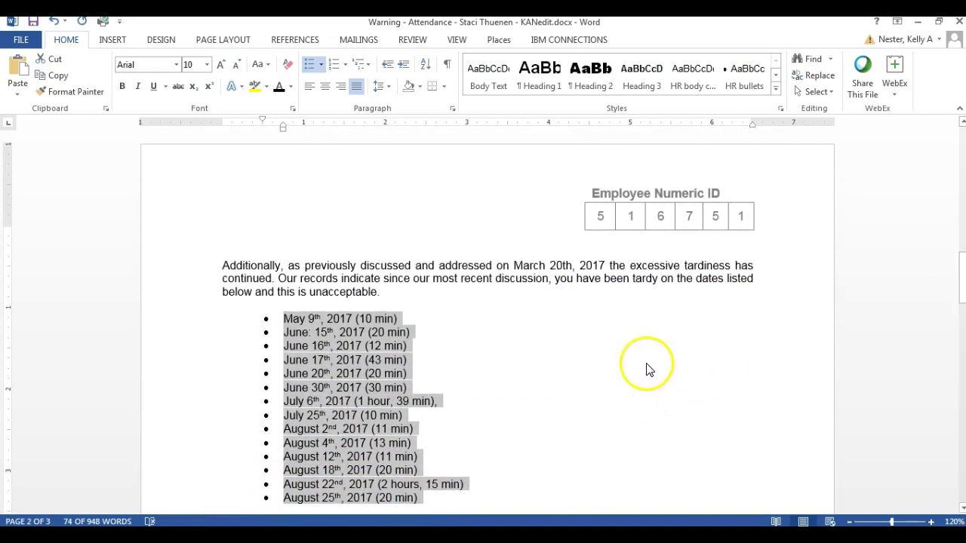
click(572, 345)
Step: Insert "Based on your poor attendance practices, you are being placed on a written warning at this time." before "Going forward"
drag(963, 289, 963, 301)
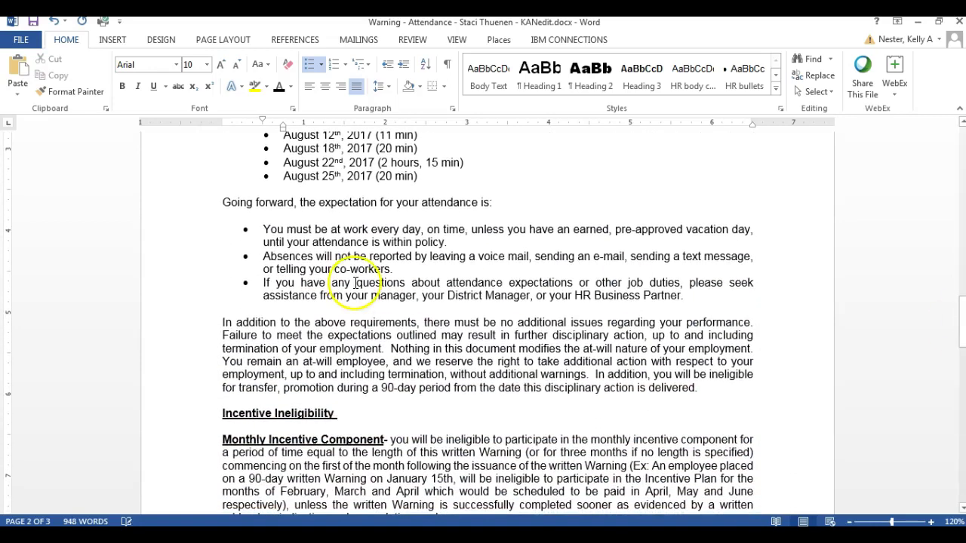
click(223, 201)
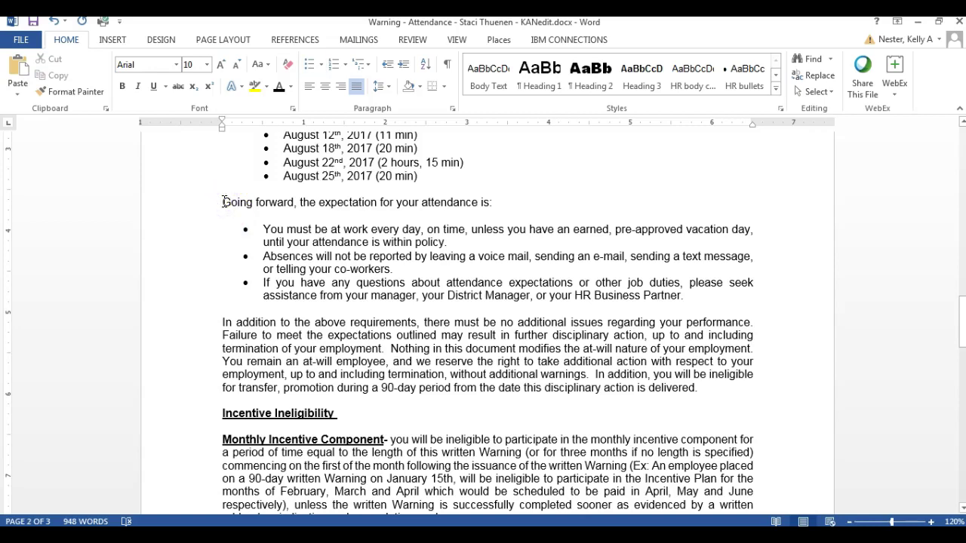
text(Based on )
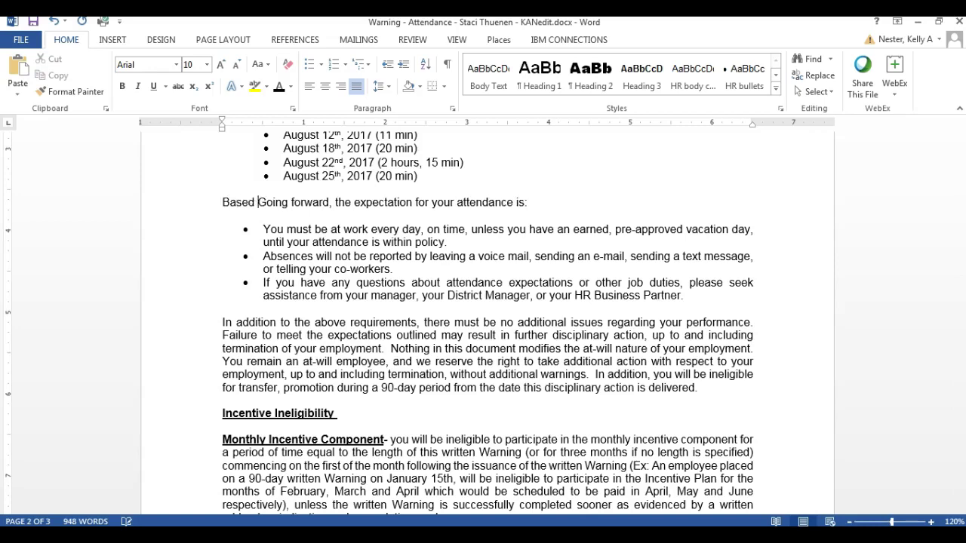
text(your poor )
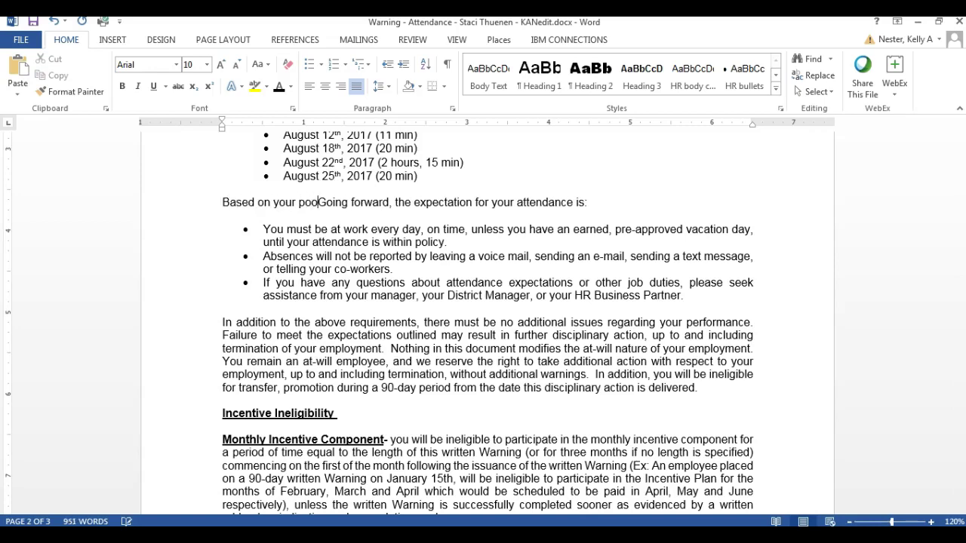
text(attenda)
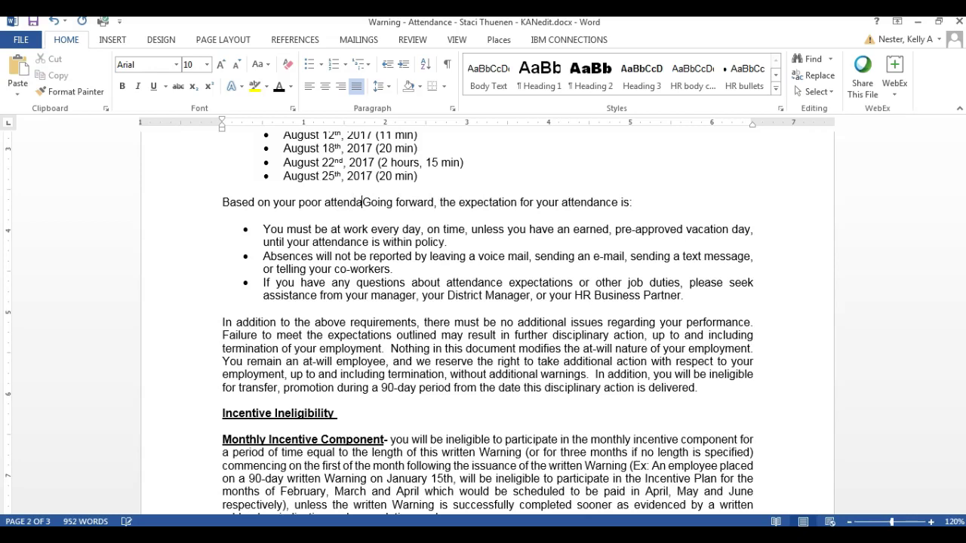
text(nce practices, you are bewi)
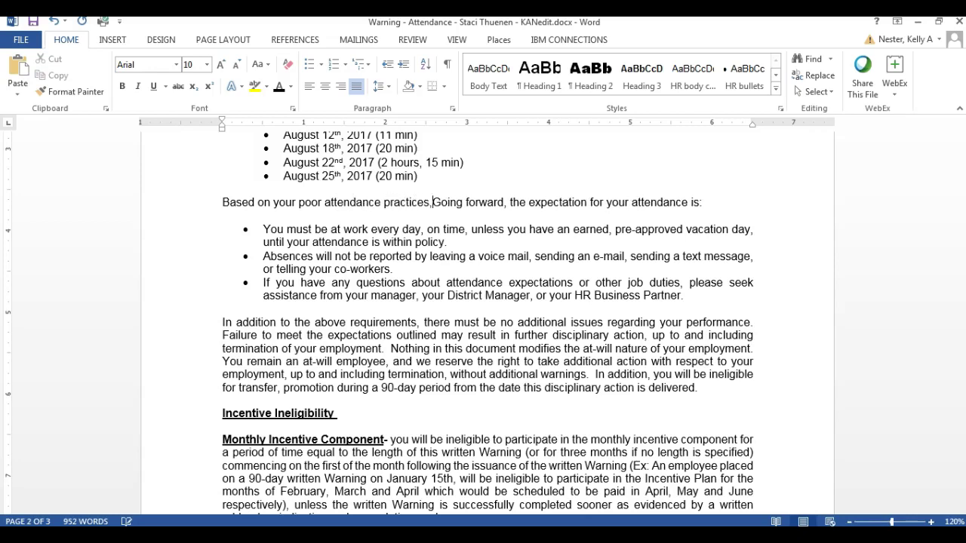
key(BackSpace)
key(BackSpace)
text(ing placed on a w)
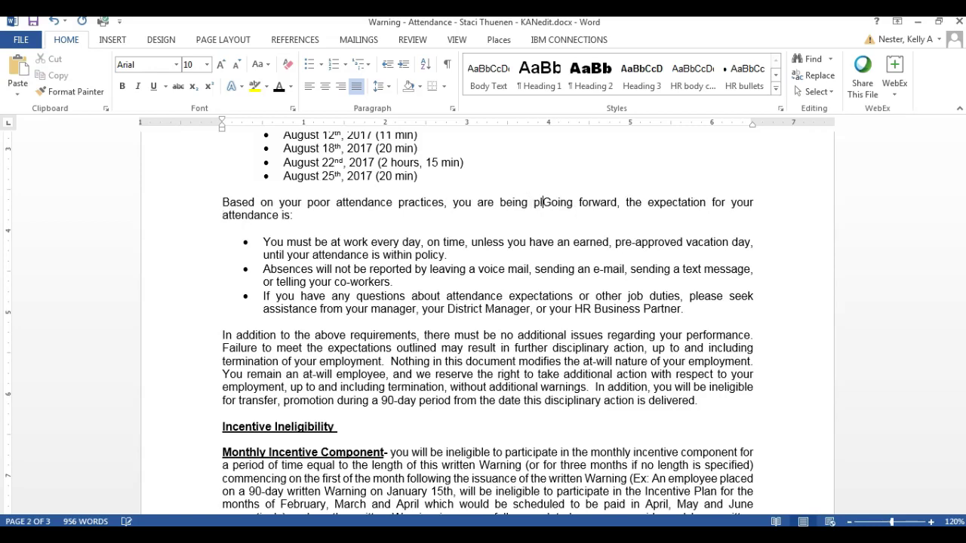
text(ritten warni)
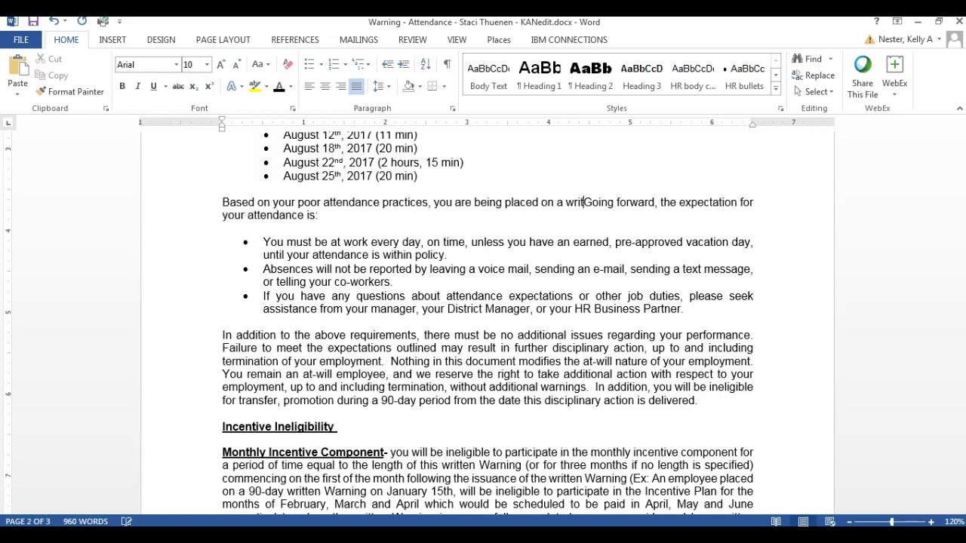
text(ng at this time.)
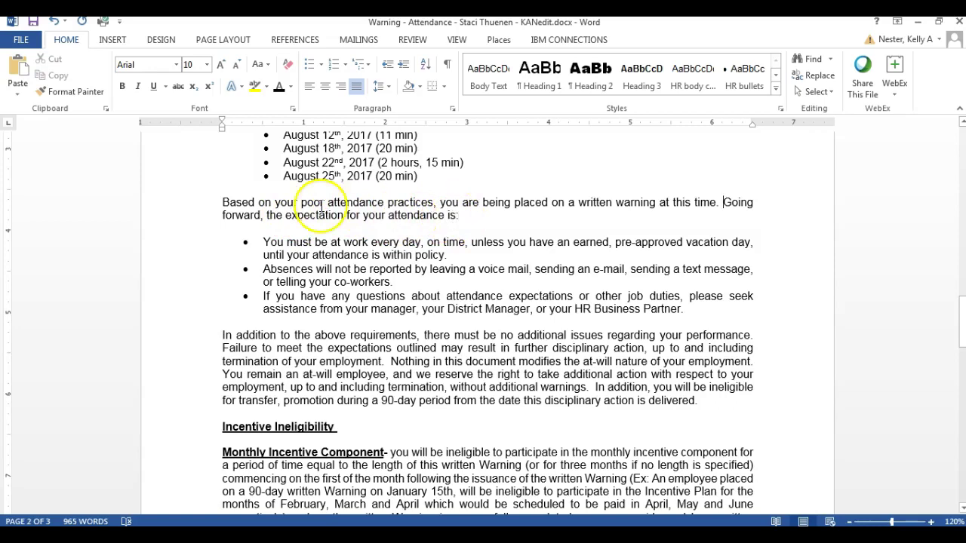
Step: Make the whole paragraph from "Based on your poor attendance practices" to "the expectation for your attendance is:" bold
drag(222, 202, 394, 221)
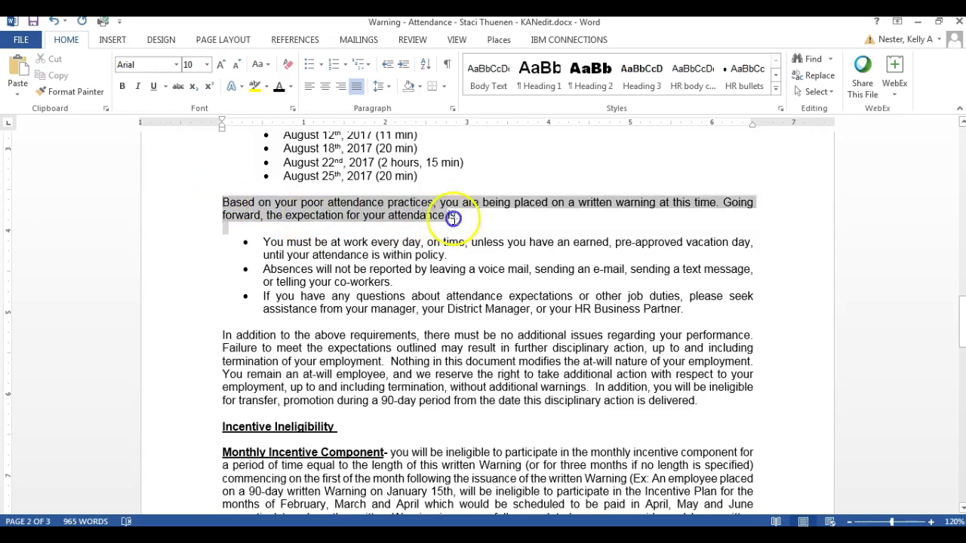
click(122, 87)
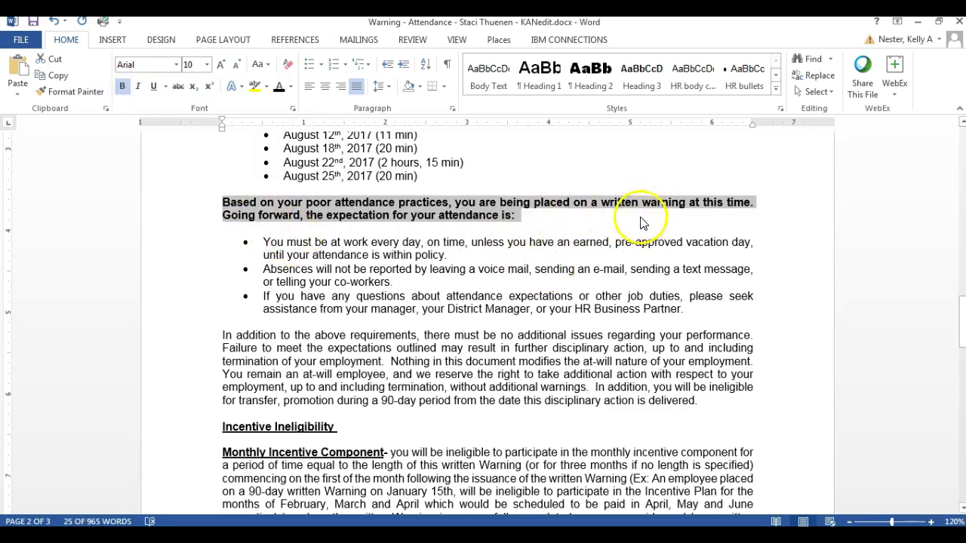
click(676, 262)
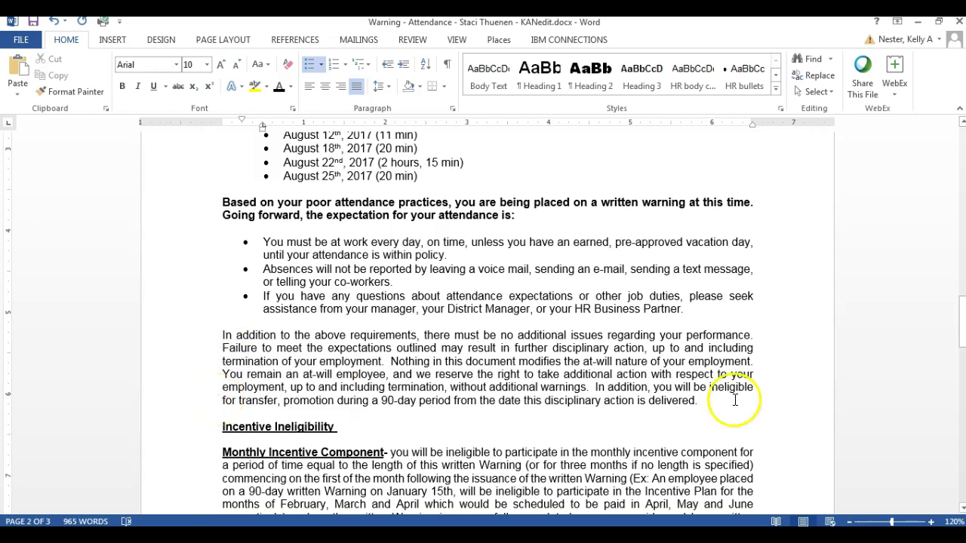
Step: Join the first "Incentive Ineligibility" heading to "Monthly Incentive Component" with a hyphen, and replace the hyphen ending the combined heading with a colon
drag(962, 329, 961, 356)
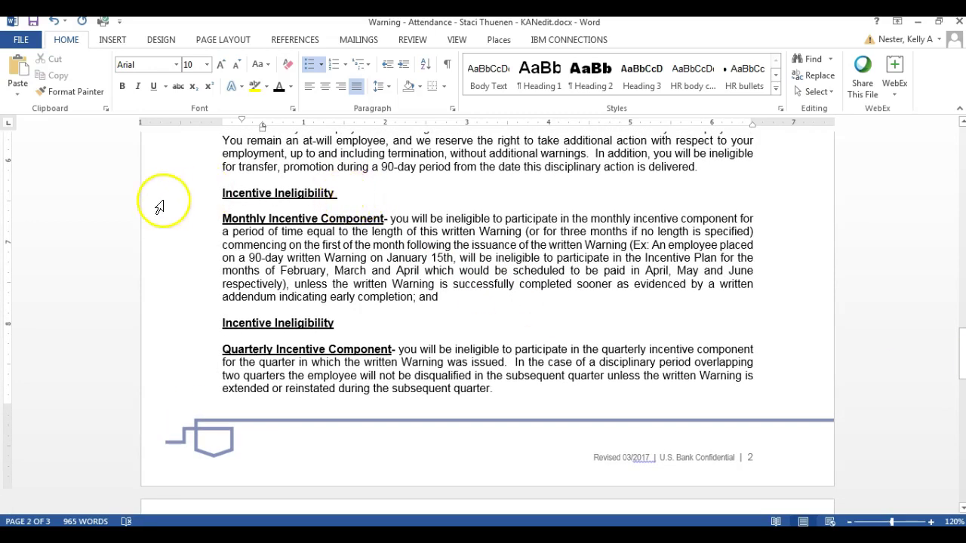
click(349, 190)
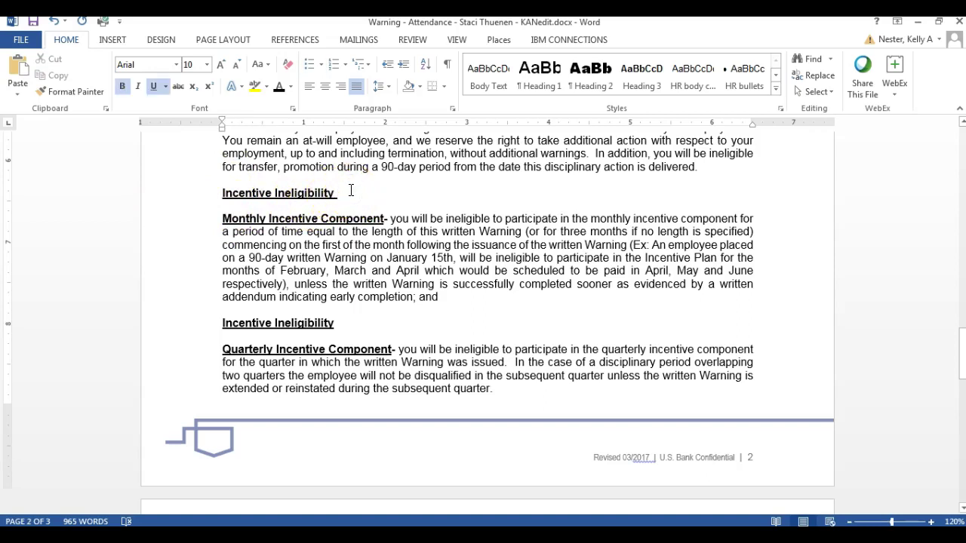
key(Delete)
key(Delete)
text(-)
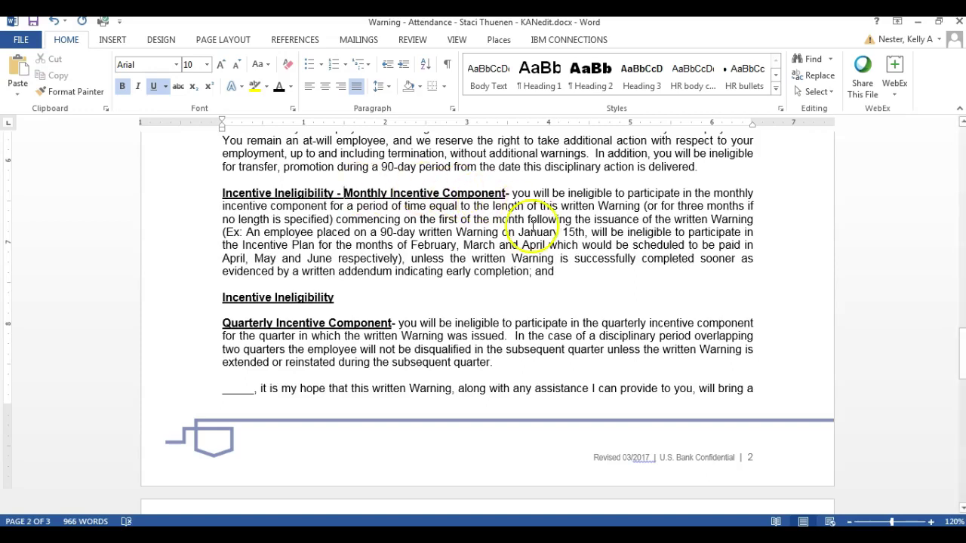
click(508, 193)
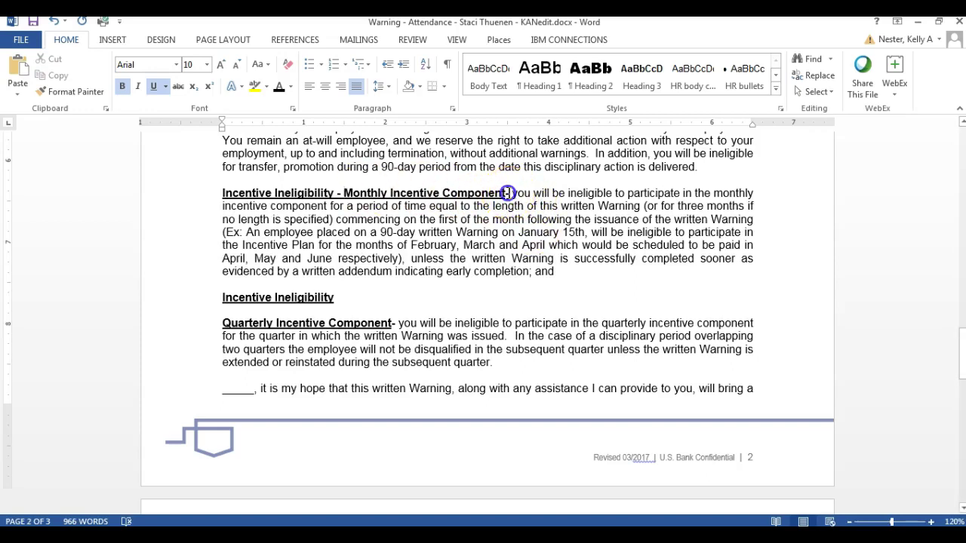
key(BackSpace)
text(:)
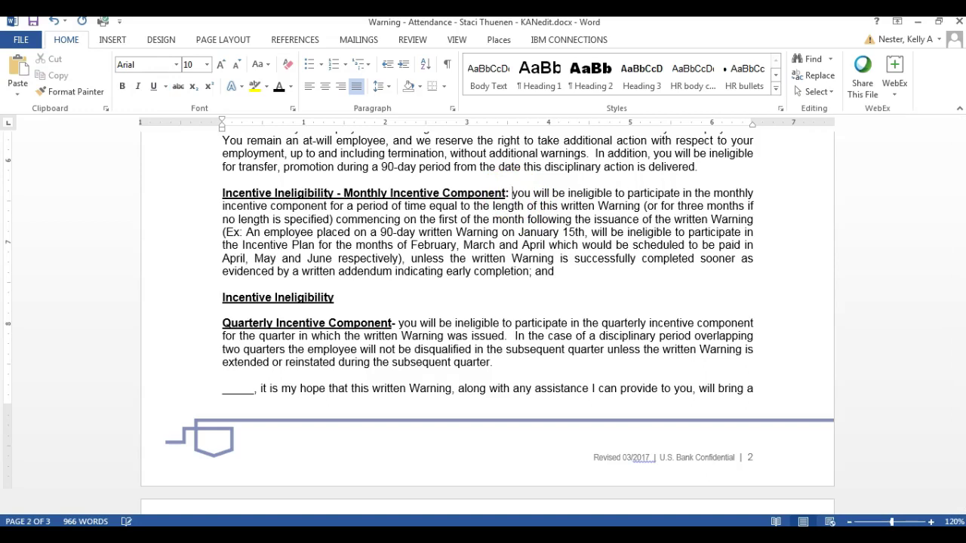
Step: Capitalize "You" at the start of the text following the "Incentive Ineligibility - Monthly Incentive Component:" heading
key(BackSpace)
text(:)
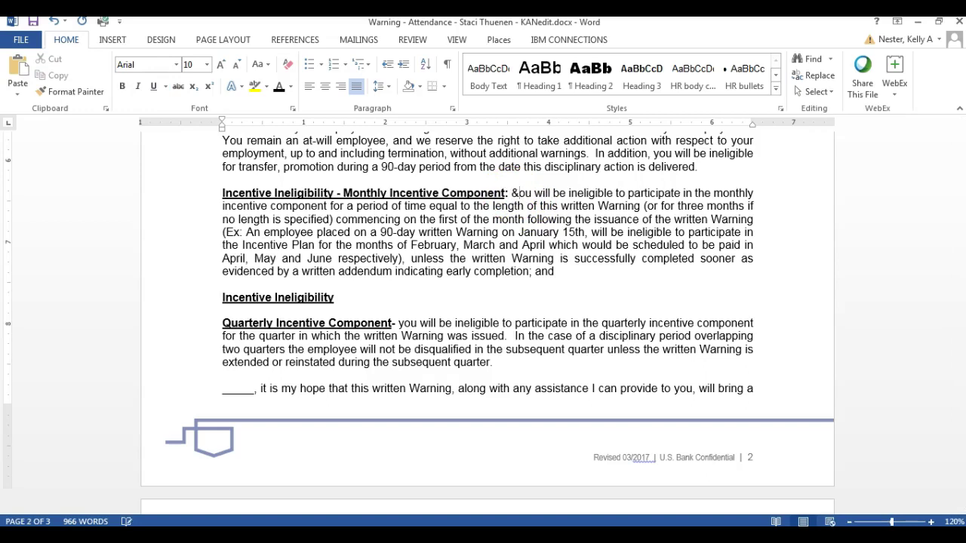
key(Delete)
text(Y)
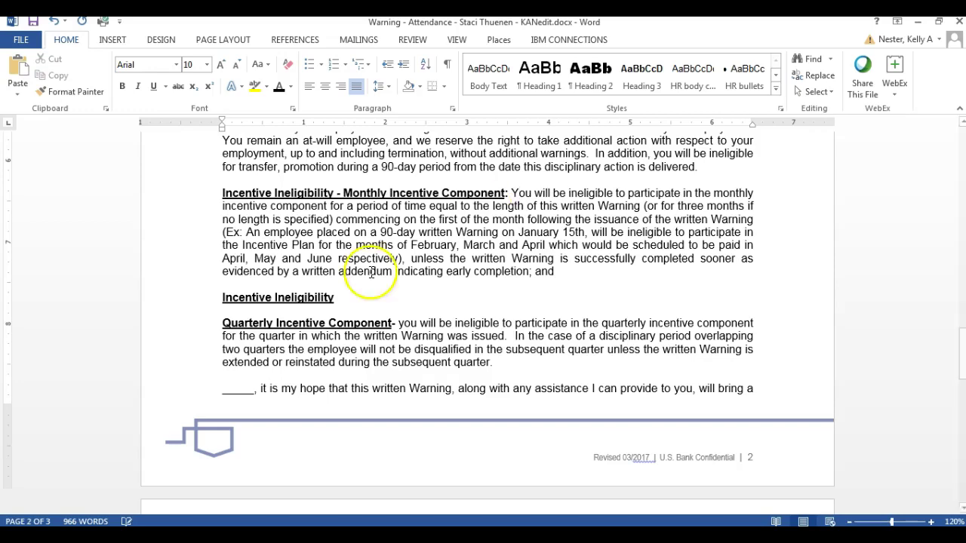
Step: Join the second "Incentive Ineligibility" heading to "Quarterly Incentive Component" on one line, separated by a hyphen
click(341, 300)
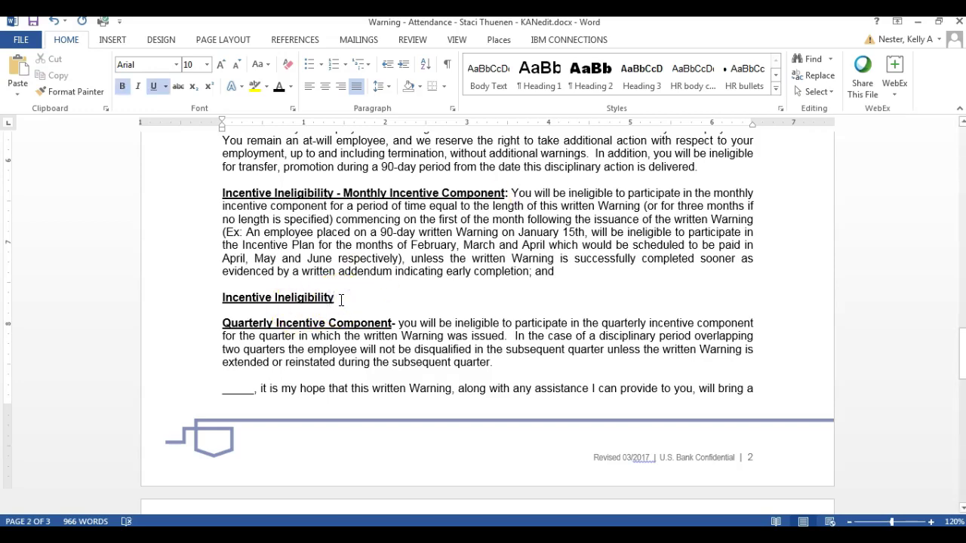
key(Delete)
key(Delete)
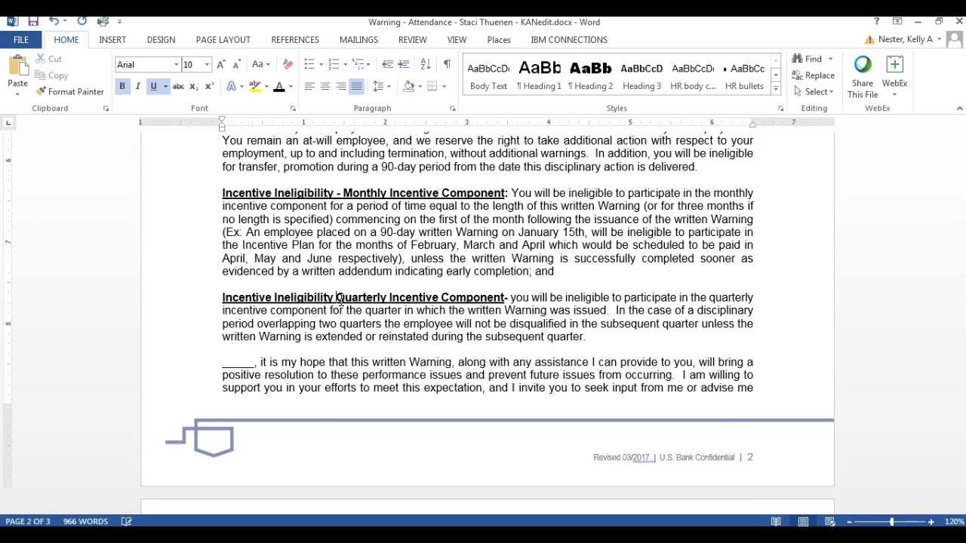
text(-)
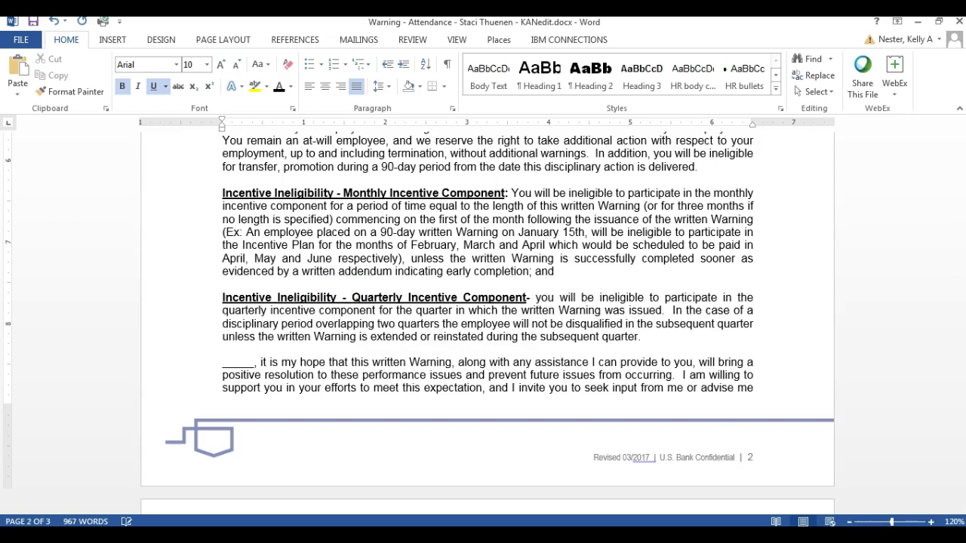
Step: Replace the hyphen ending the combined quarterly incentive heading with a colon and capitalize the following "You"
click(532, 300)
key(BackSpace)
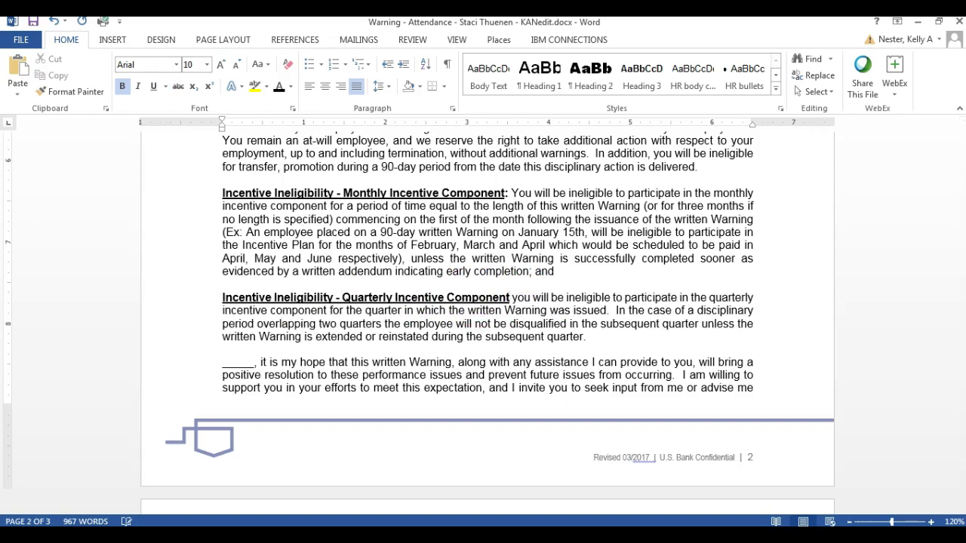
text(:)
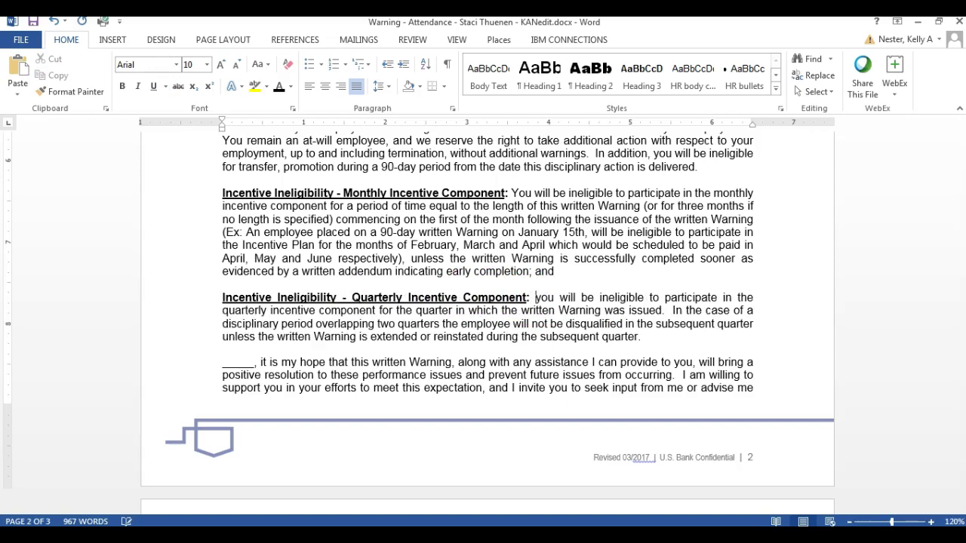
key(Delete)
text(Y)
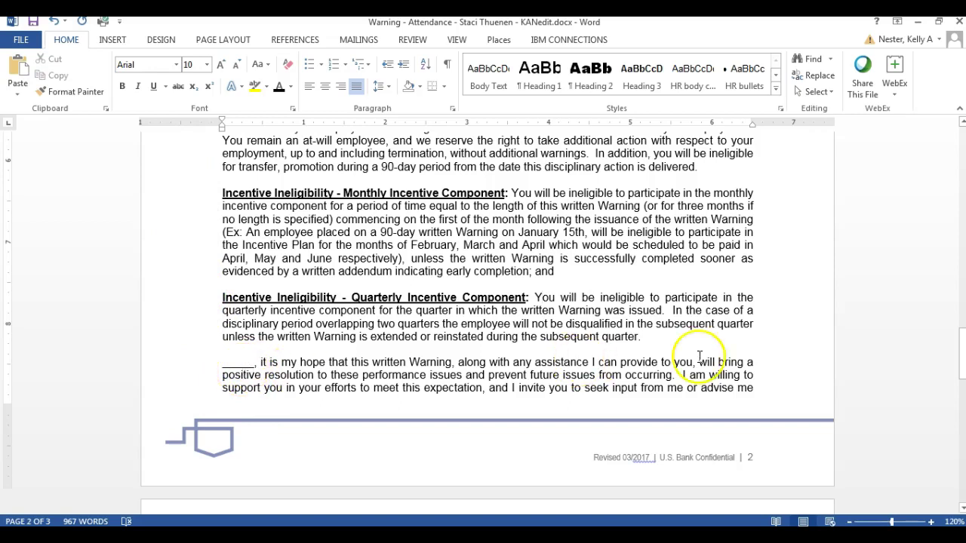
Step: Replace the blank line before "it is my hope that this written Warning" with the employee's first name, keeping it a separate paragraph
mouse_move(962, 359)
mouse_down()
mouse_move(951, 216)
mouse_move(935, 157)
mouse_move(952, 362)
mouse_up()
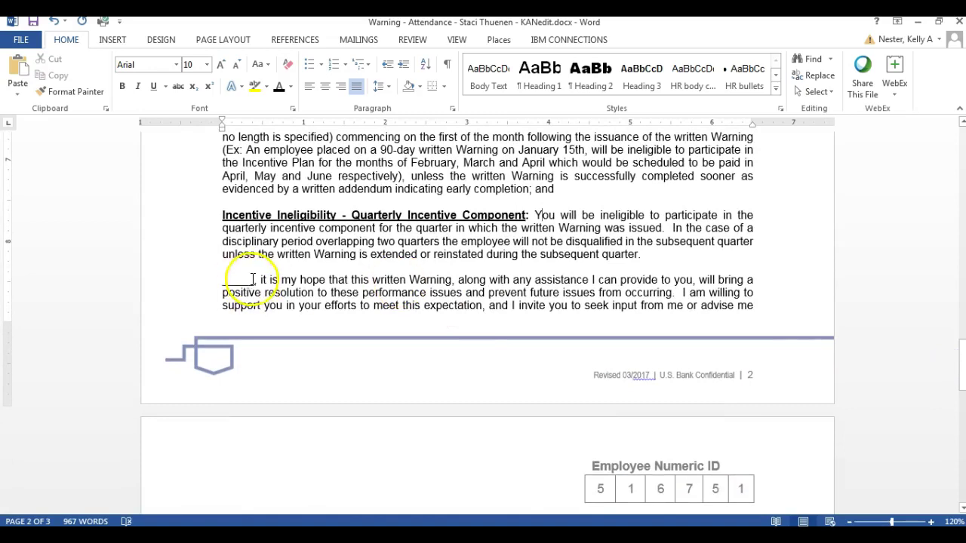
key(BackSpace)
key(BackSpace)
text(Sta)
key(BackSpace)
key(BackSpace)
key(BackSpace)
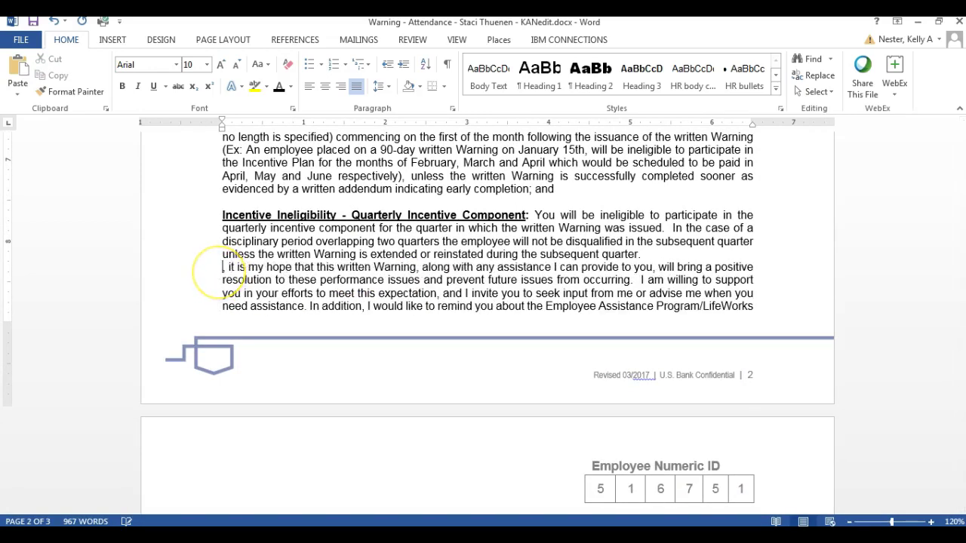
key(Return)
text(Staci)
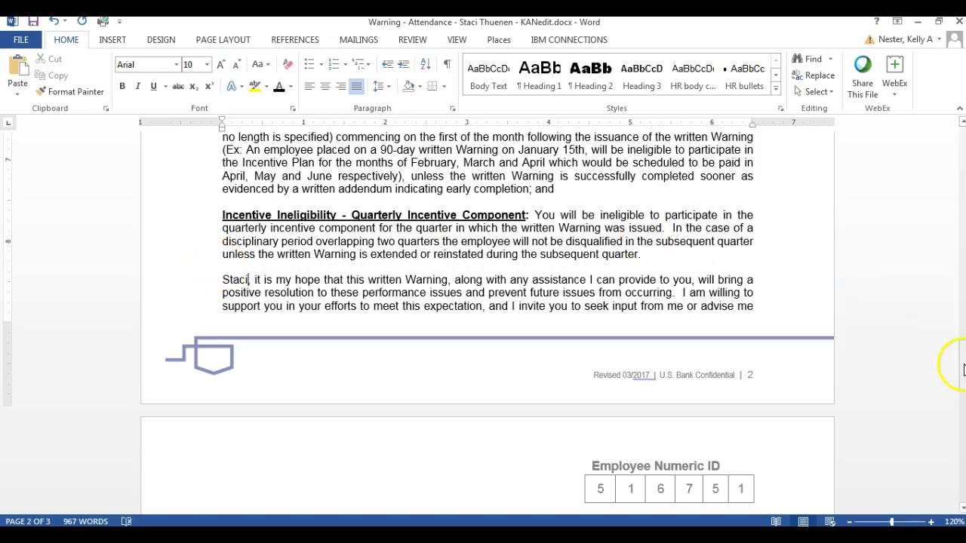
Step: Set the font size of the "Signed Copies: Employee / Manager File / HR Business Partner" line to 9
drag(961, 369, 962, 424)
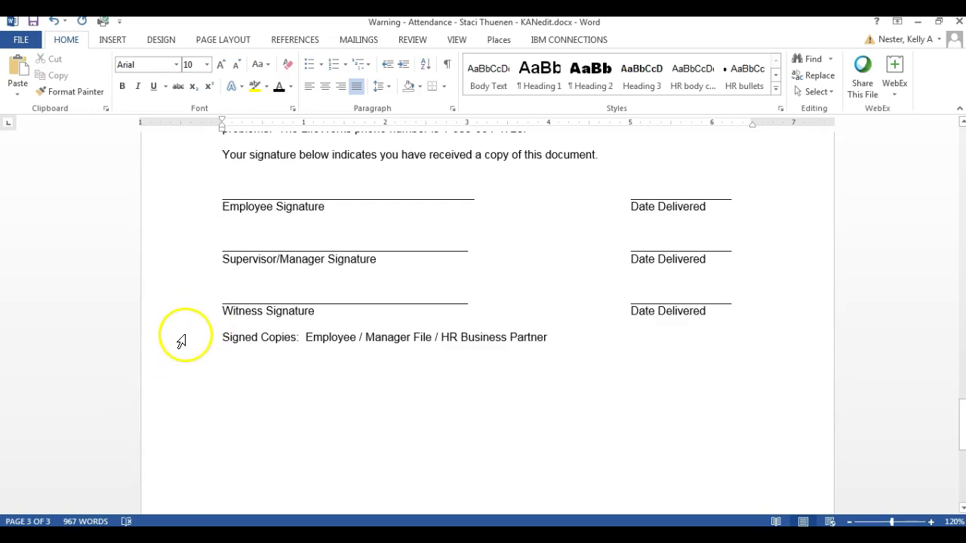
click(182, 340)
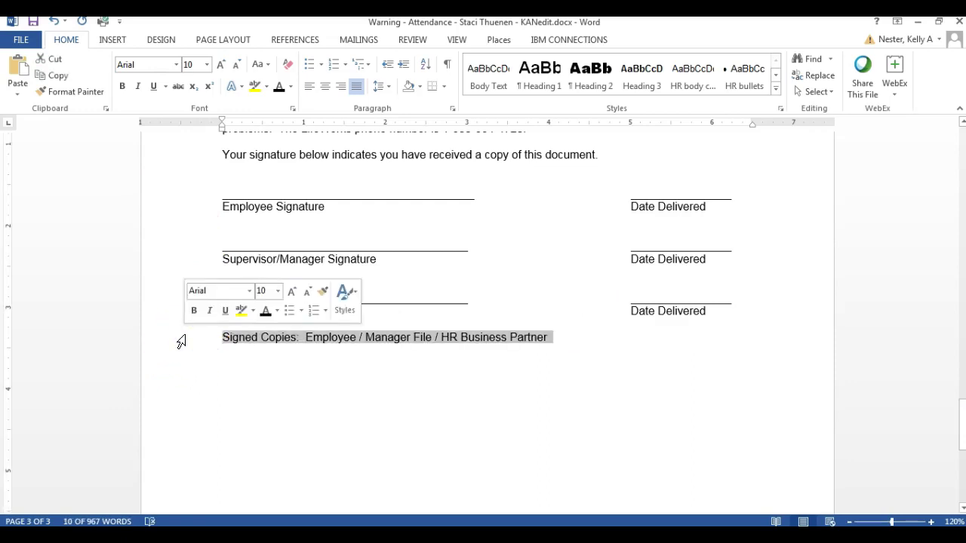
click(206, 65)
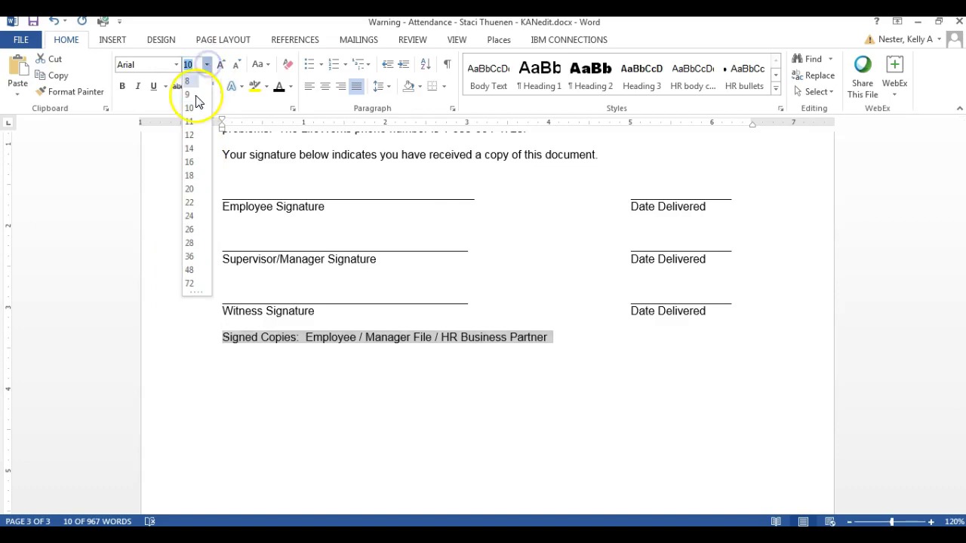
click(190, 95)
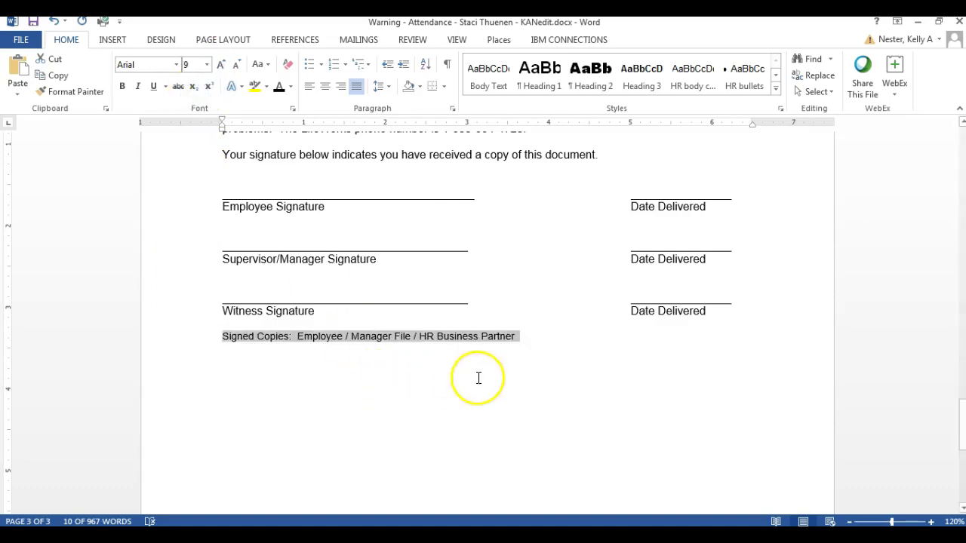
click(560, 339)
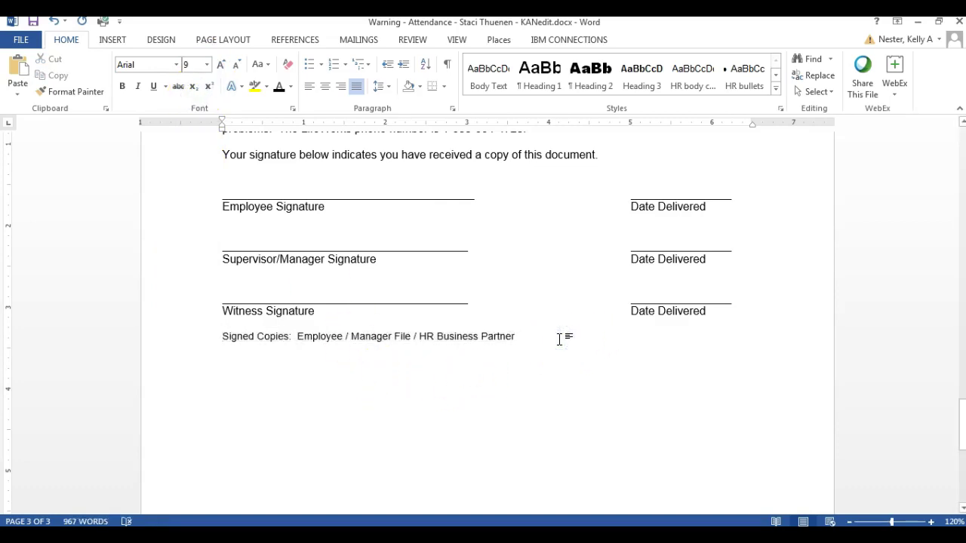
mouse_move(962, 428)
mouse_down()
mouse_move(958, 292)
mouse_move(932, 142)
mouse_up()
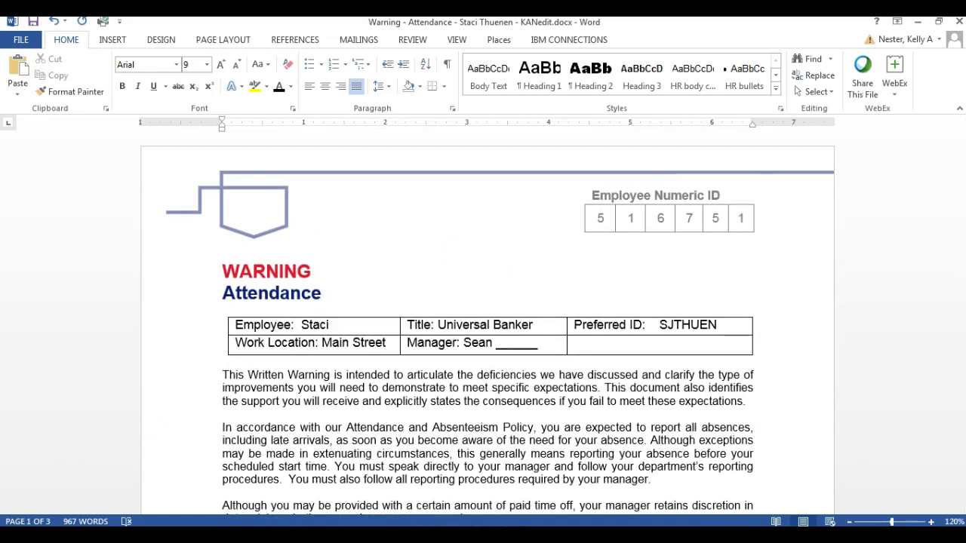